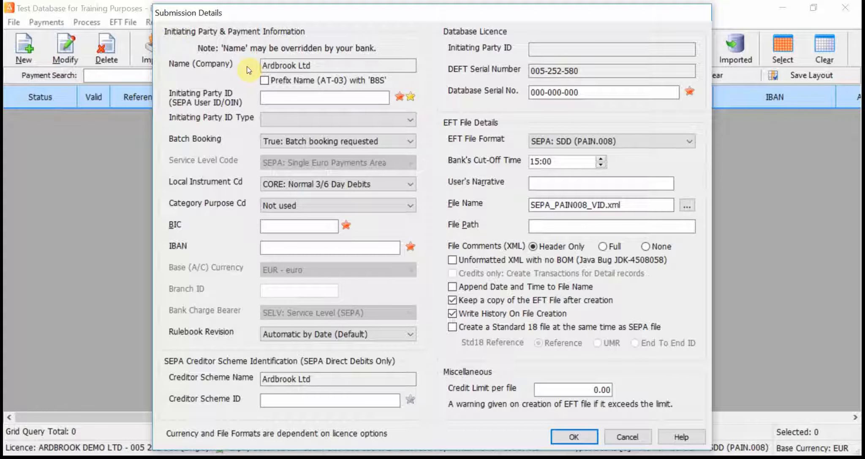
# Enter the initiating party's SEPA creditor ID, correcting its final digit until it shows as valid.
pyautogui.click(273, 97)
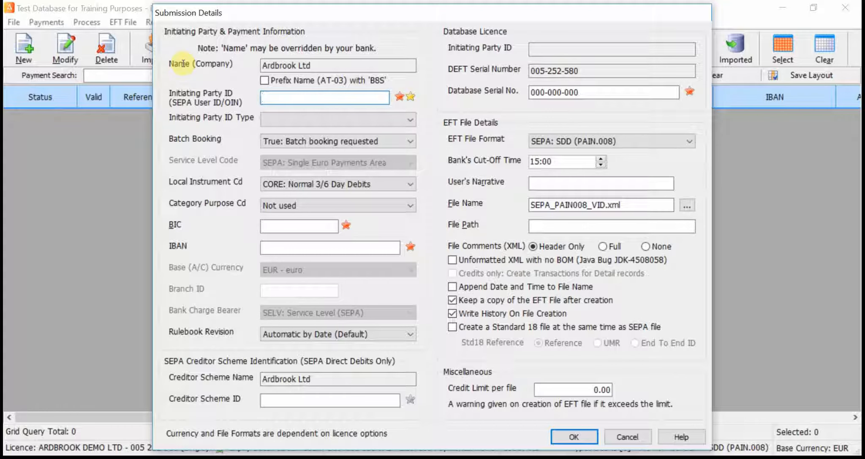
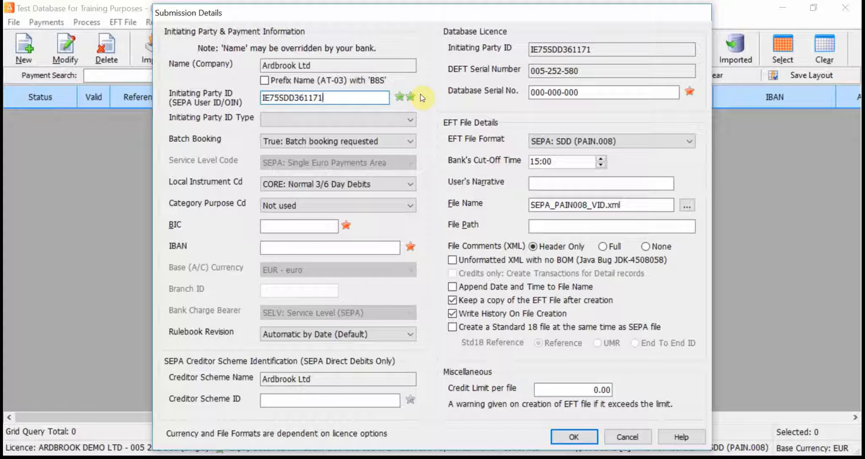
# Set the Initiating Party ID Type to Private ID: BOI, BNP & PTSB.
pyautogui.click(411, 121)
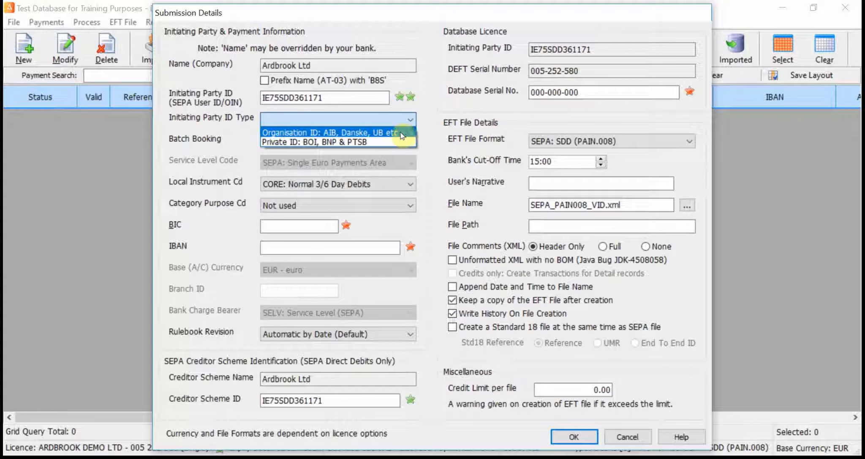
pyautogui.click(380, 144)
pyautogui.press('Tab')
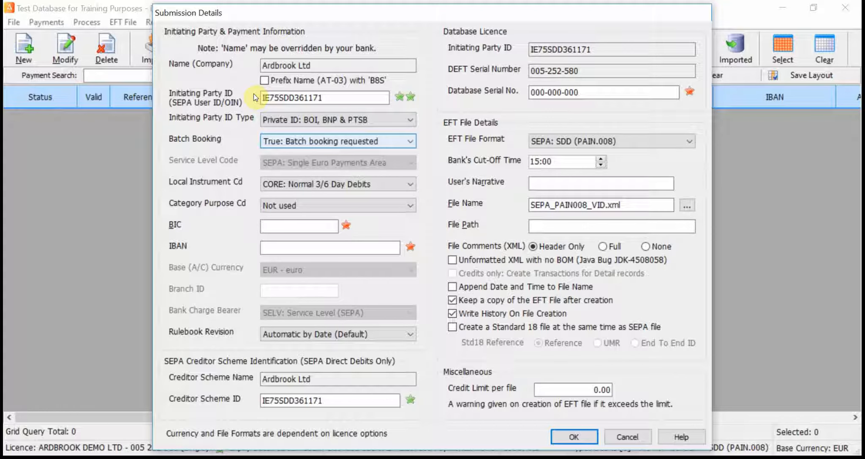
# Enter BIC BOFIIE2D and the bank account's IBAN.
pyautogui.click(279, 226)
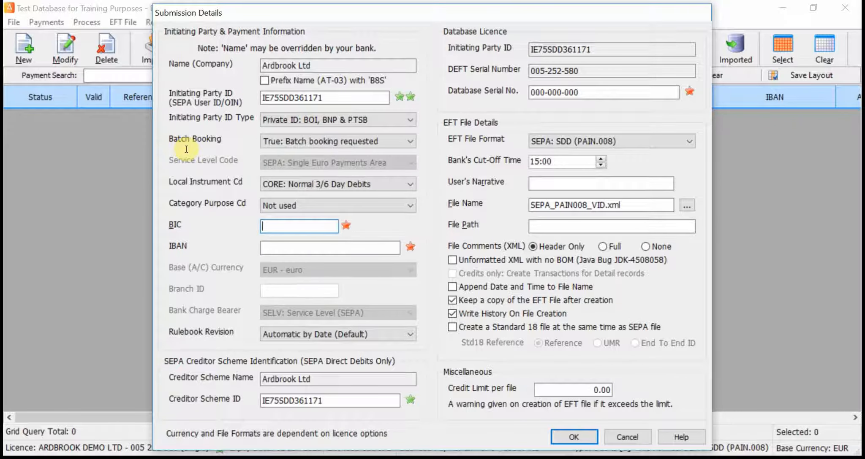
pyautogui.write('BOFIIE2D')
pyautogui.click(272, 248)
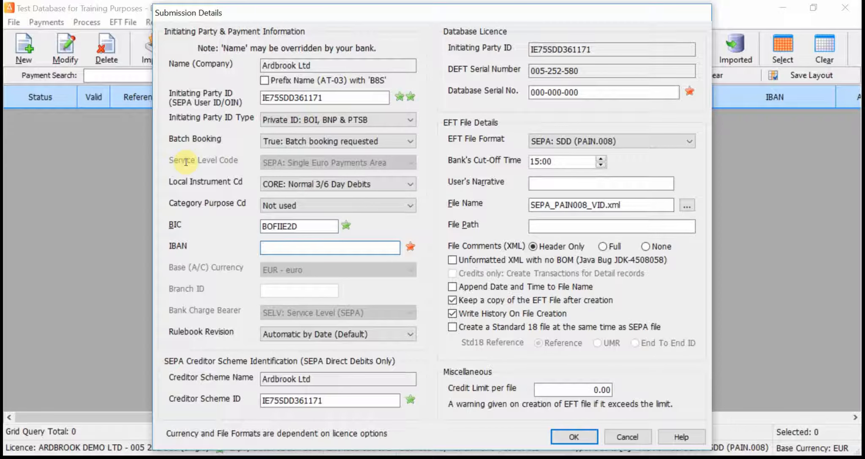
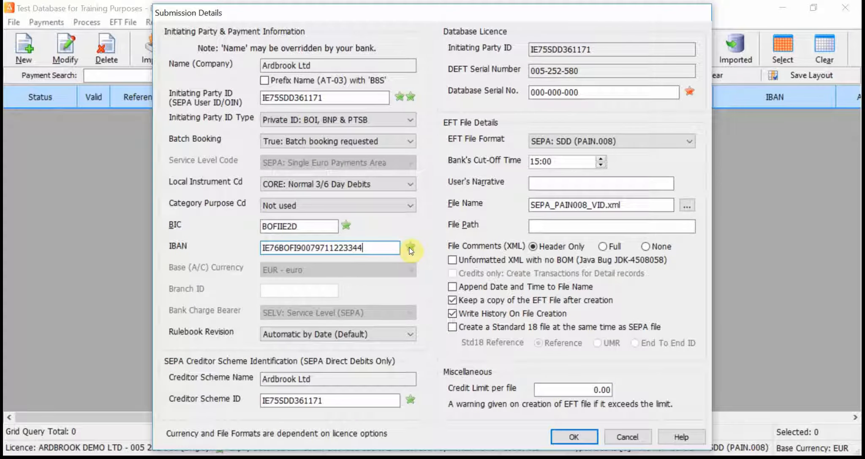
# Replace the 000-000-000 placeholder with the real database licence serial number.
pyautogui.click(596, 94)
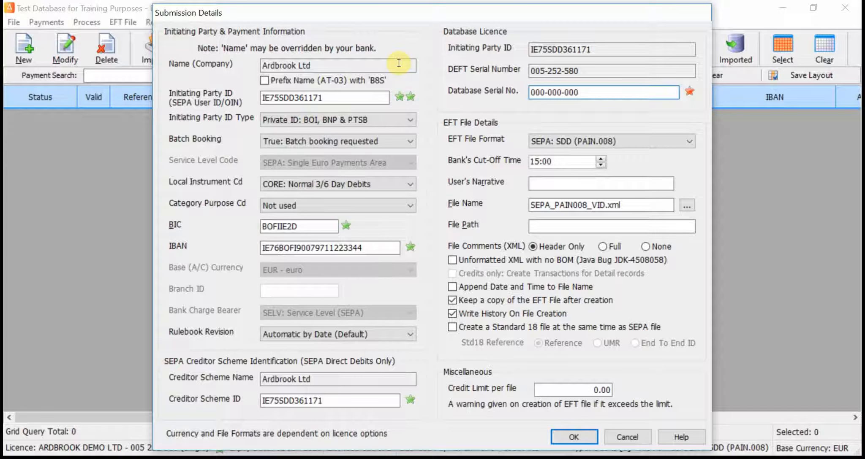
pyautogui.press('BackSpace')
pyautogui.press('BackSpace')
pyautogui.press('BackSpace')
pyautogui.press('BackSpace')
pyautogui.press('BackSpace')
pyautogui.press('BackSpace')
pyautogui.press('BackSpace')
pyautogui.press('BackSpace')
pyautogui.press('BackSpace')
pyautogui.press('BackSpace')
pyautogui.press('BackSpace')
# Set the EFT file save location to the C:\DEFT\Test Files folder.
pyautogui.click(687, 206)
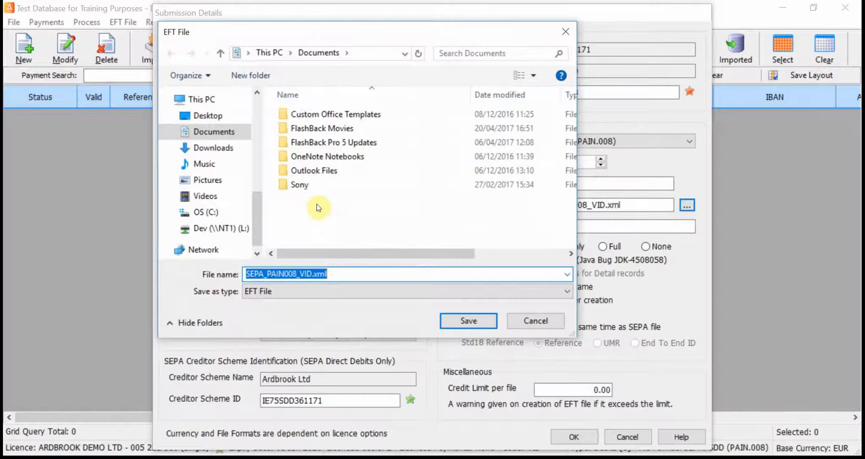
pyautogui.scroll(3, 258, 113)
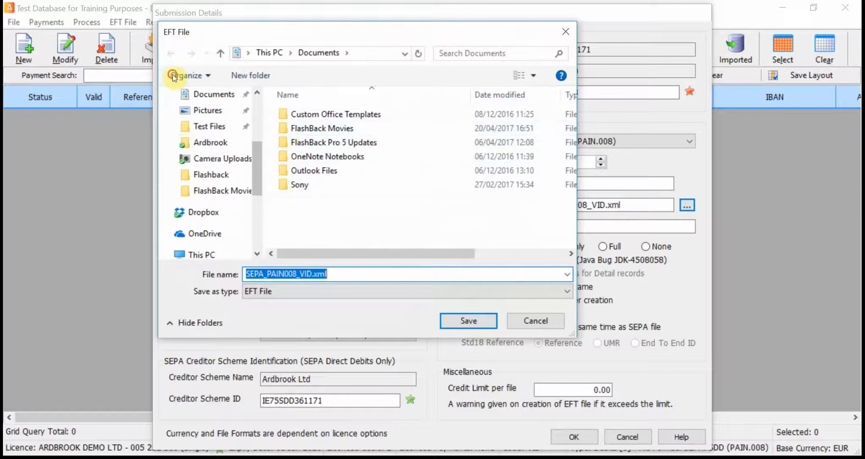
pyautogui.click(222, 126)
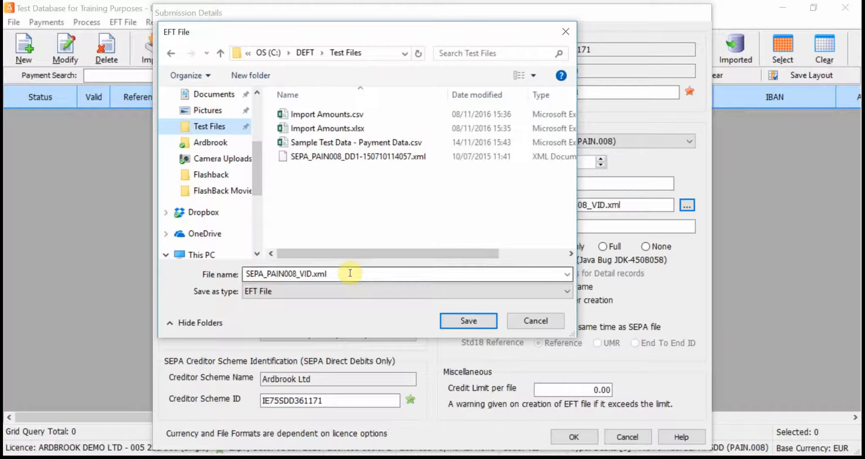
pyautogui.click(462, 322)
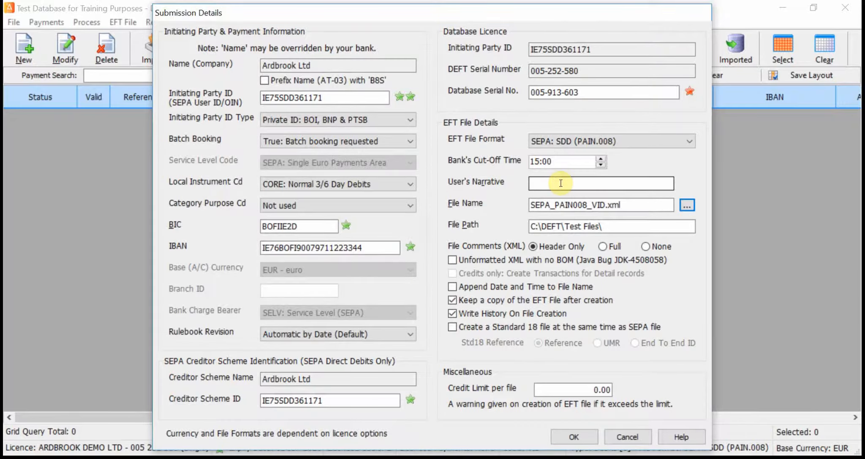
# Dismiss the reopened file chooser and enable Create a Standard 18 file.
pyautogui.press('Return')
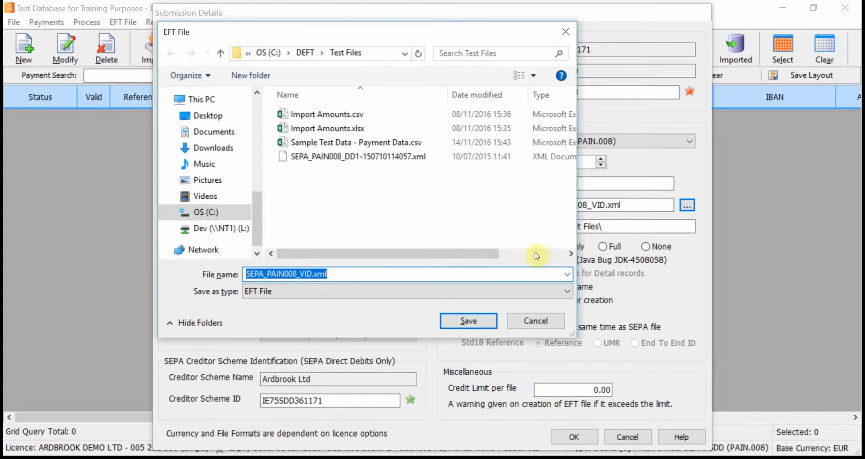
pyautogui.click(539, 322)
pyautogui.click(452, 327)
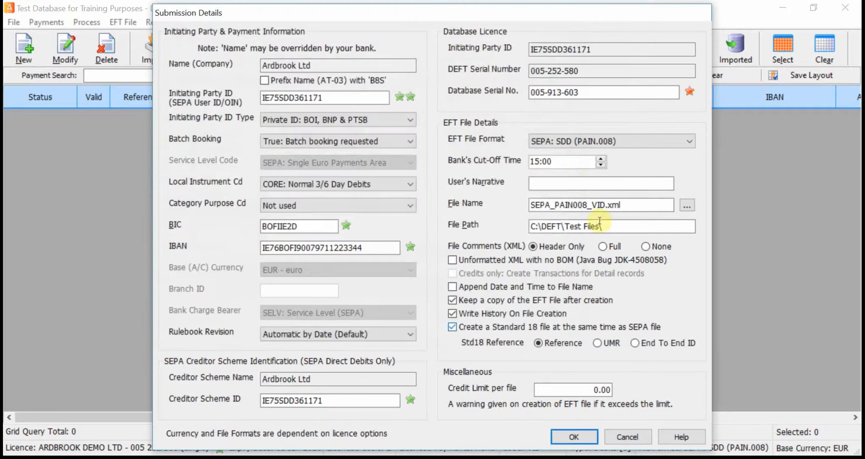
# Enter 'DEBTOR FILE' as the user's narrative and save the Submission Details.
pyautogui.click(559, 183)
pyautogui.write('DEBTOR')
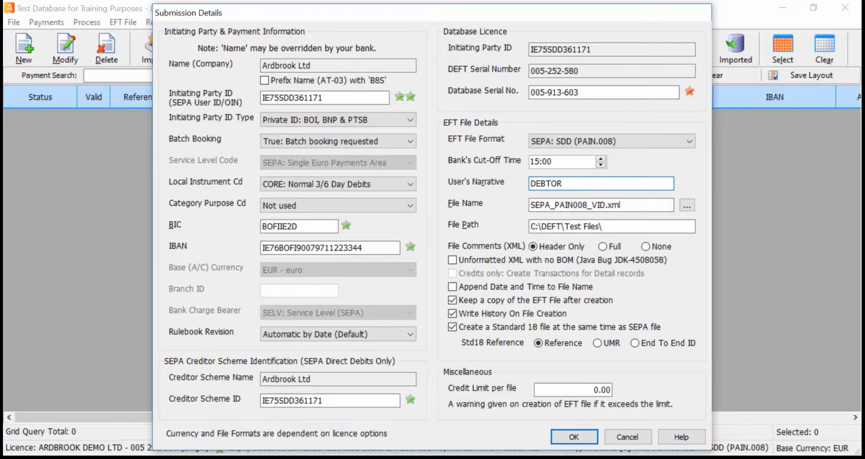
pyautogui.write(' FILE')
pyautogui.click(557, 436)
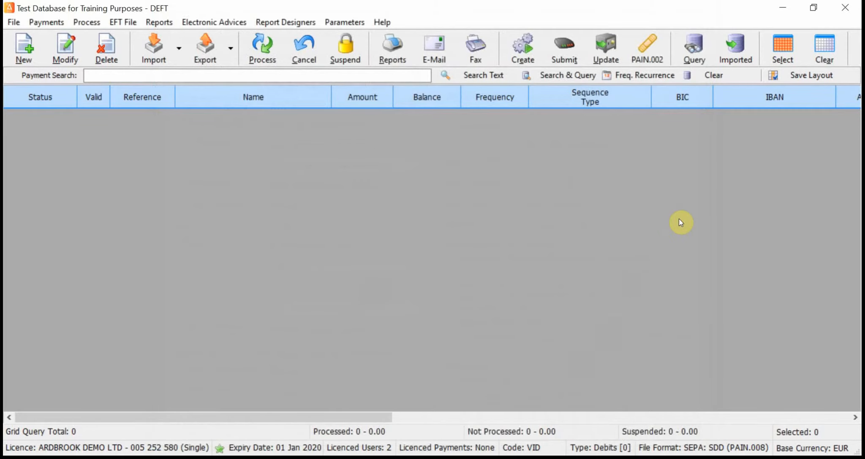
pyautogui.click(581, 458)
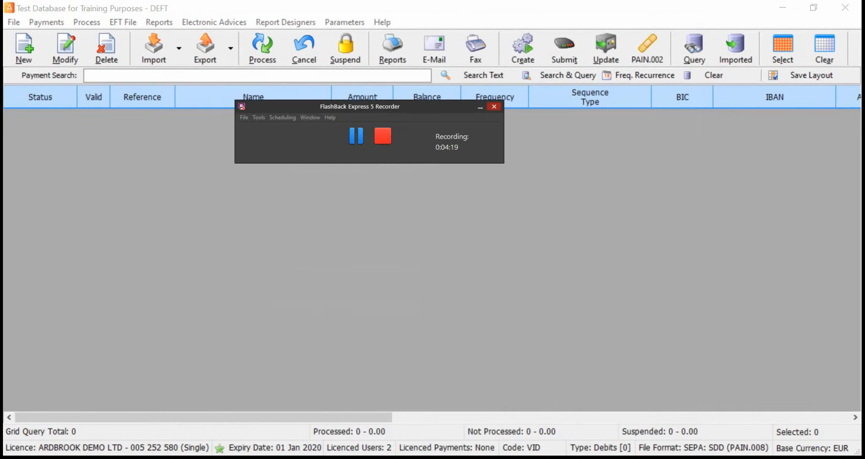